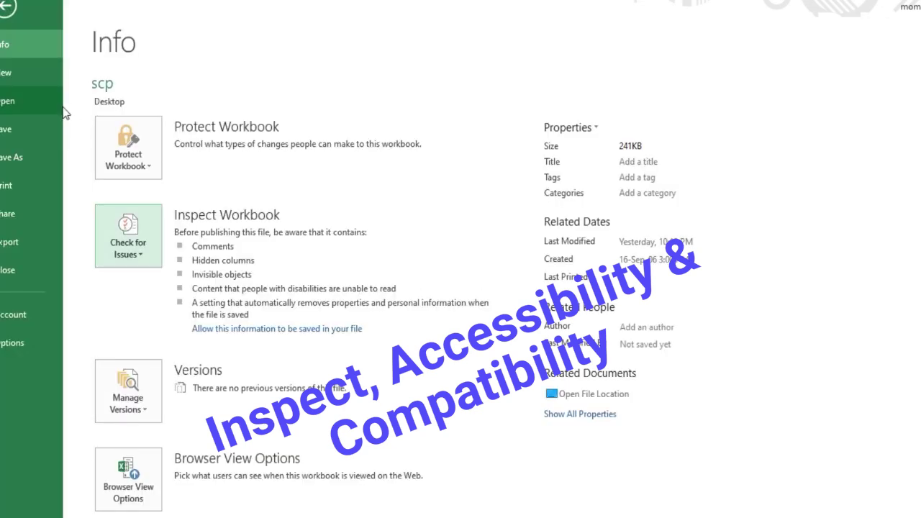
Step: Start the Document Inspector for the scp workbook, saving the file first
click(141, 255)
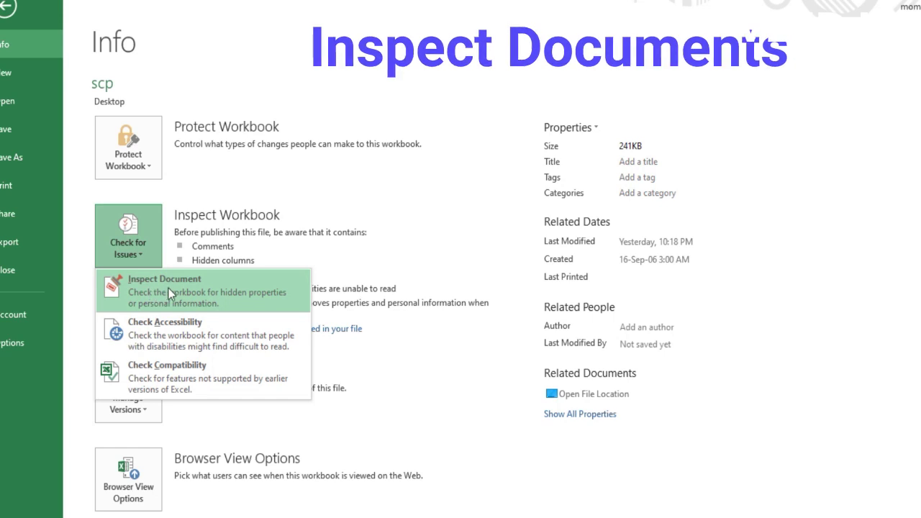
click(172, 288)
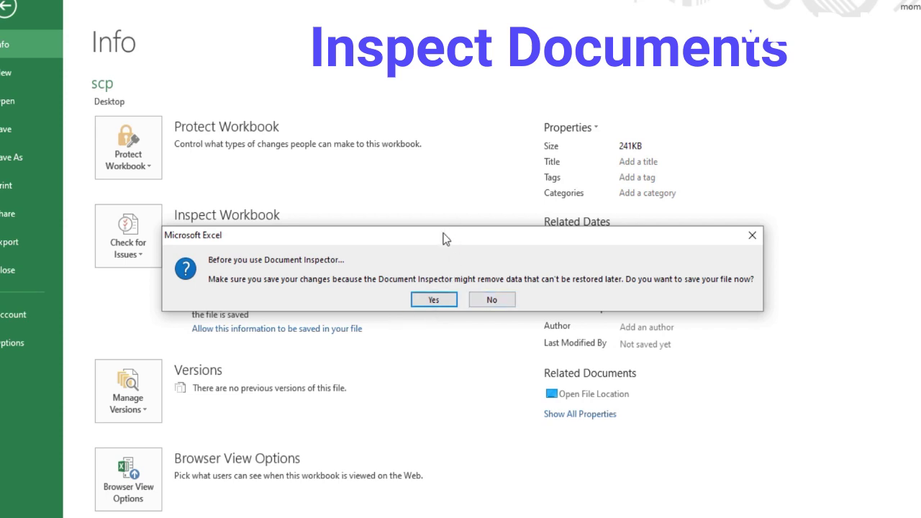
drag(447, 238, 452, 194)
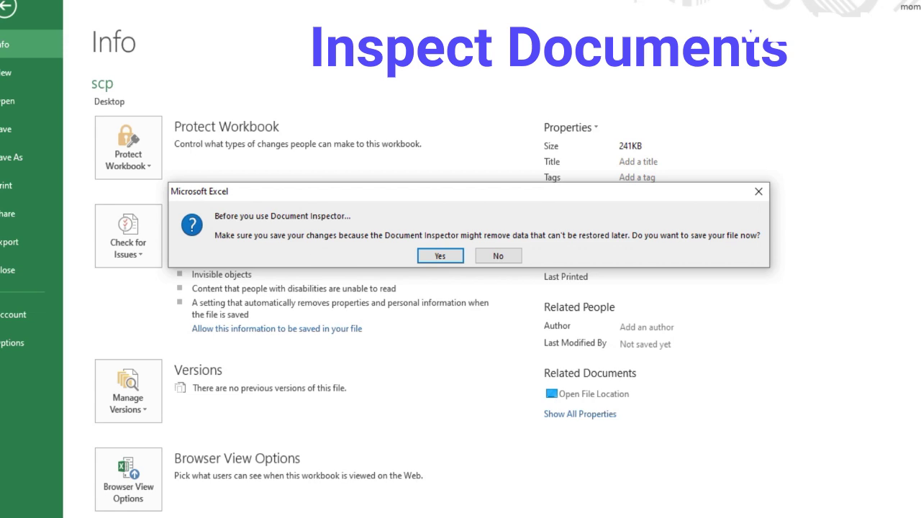
click(443, 257)
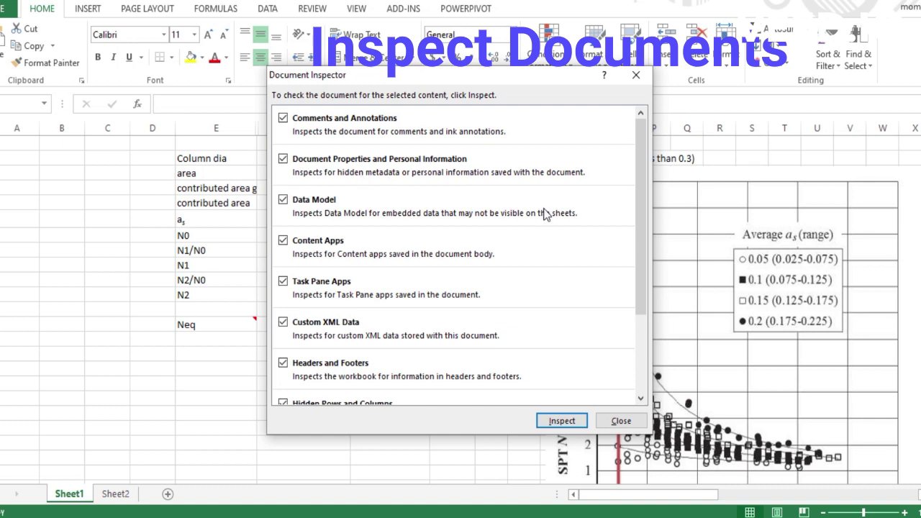
Step: Review the inspection categories and inspect the workbook with all of them included
scroll(637, 174, down, 1)
mouse_move(638, 174)
mouse_down()
mouse_move(638, 244)
mouse_move(639, 155)
mouse_up()
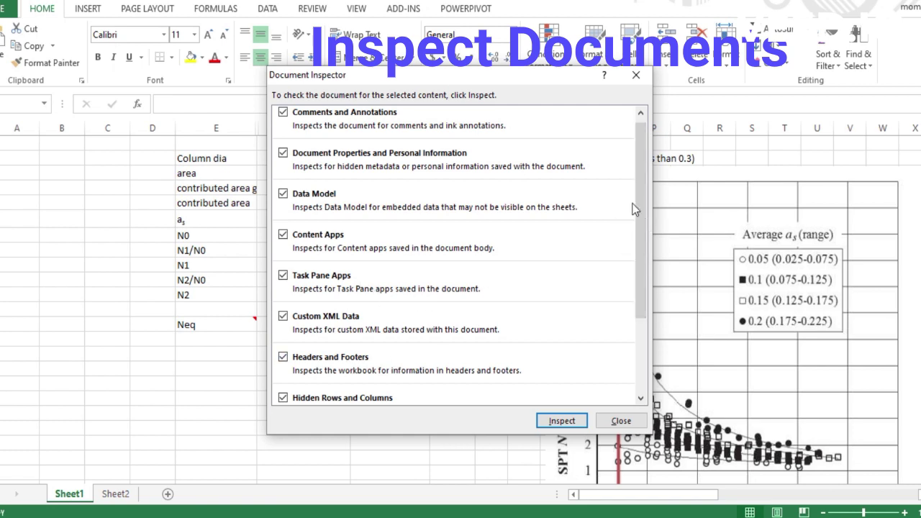
drag(638, 205, 639, 259)
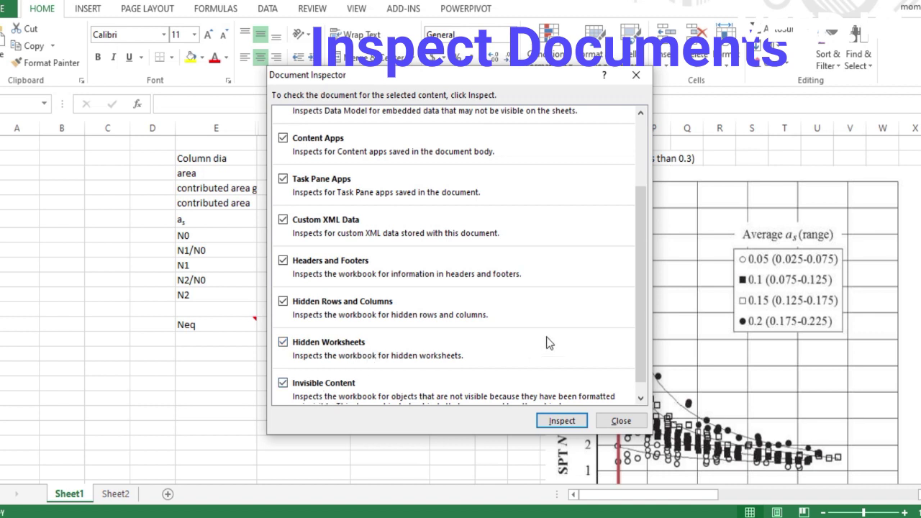
drag(638, 257, 643, 288)
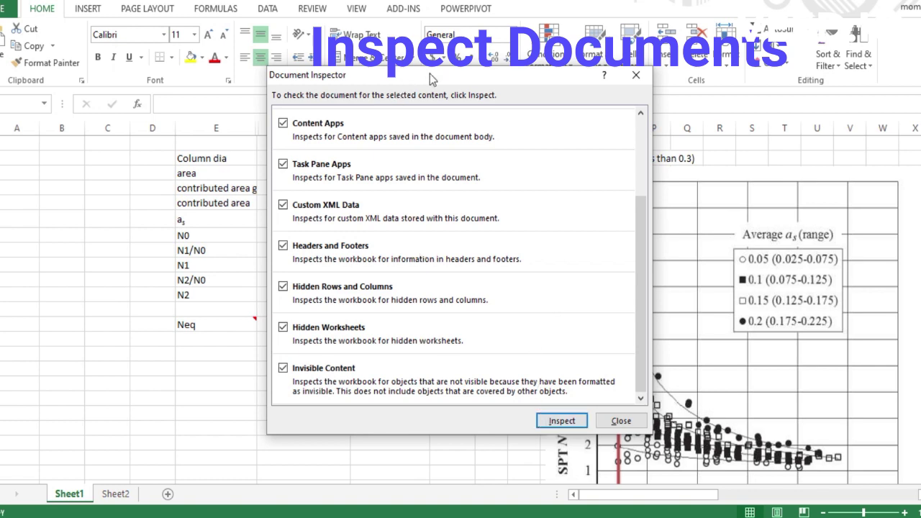
drag(461, 76, 409, 91)
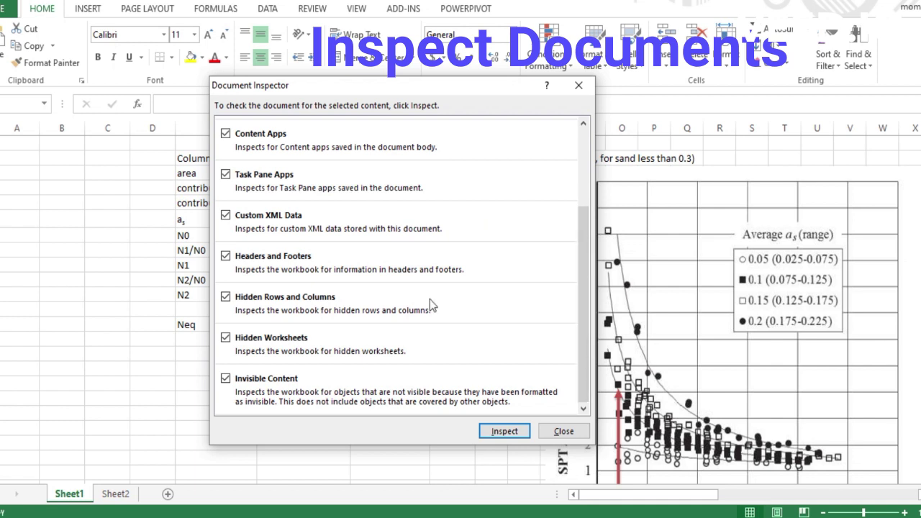
click(504, 432)
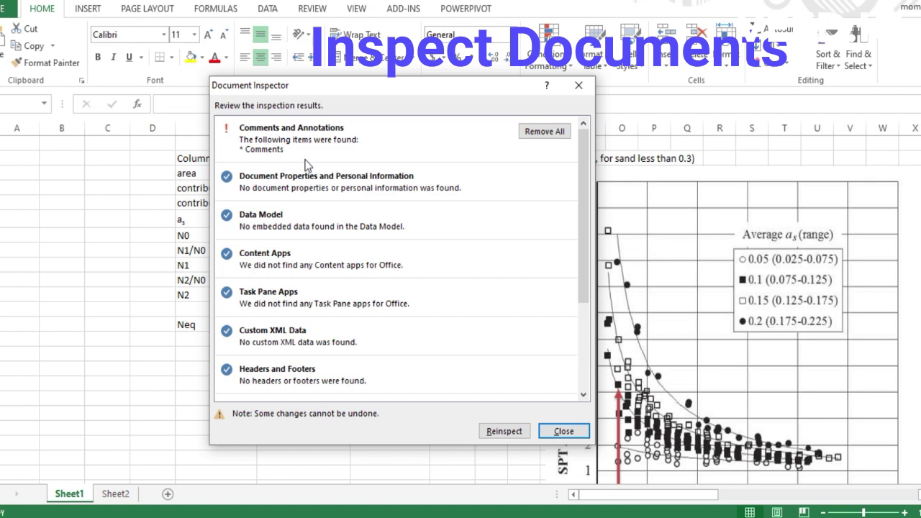
Step: Remove all hidden rows and columns from the inspection results, and close the Document Inspector
drag(388, 83, 572, 76)
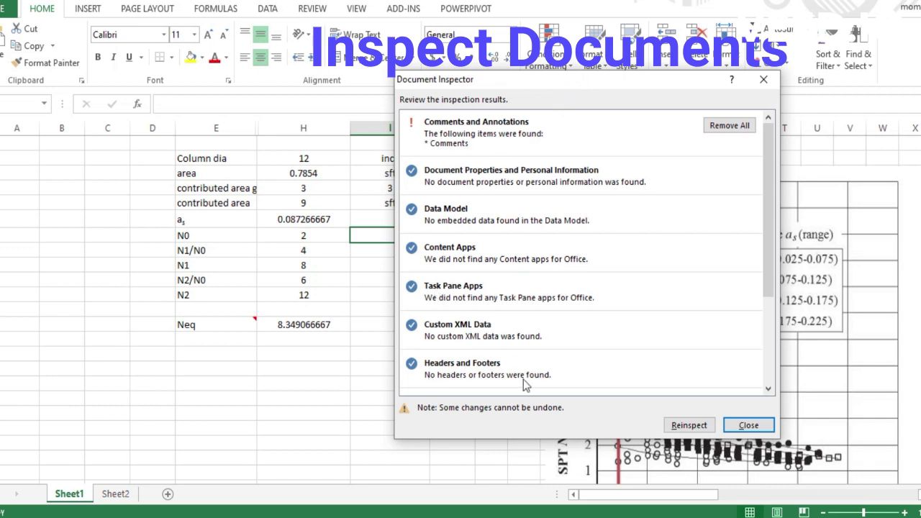
drag(768, 169, 779, 273)
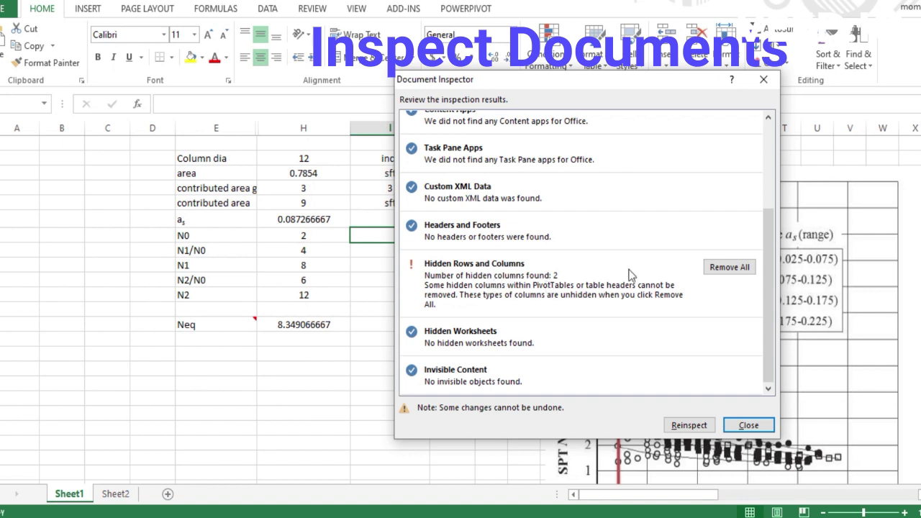
click(720, 268)
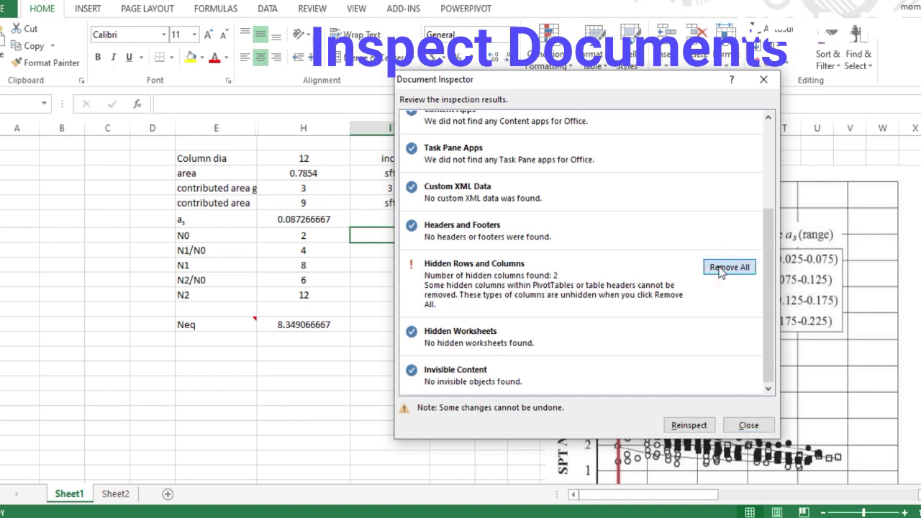
drag(766, 279, 790, 197)
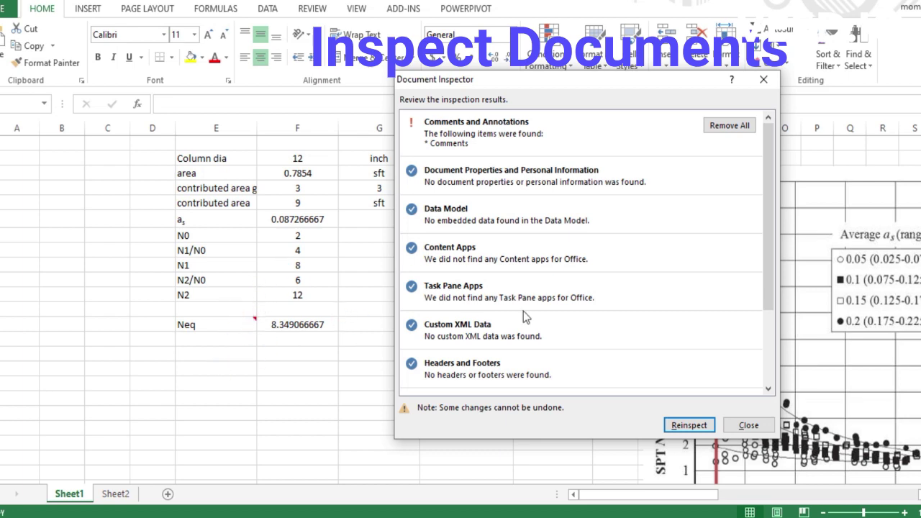
click(766, 427)
Step: Reopen the Document Inspector, saving the workbook first, and inspect all content categories again
mouse_move(248, 320)
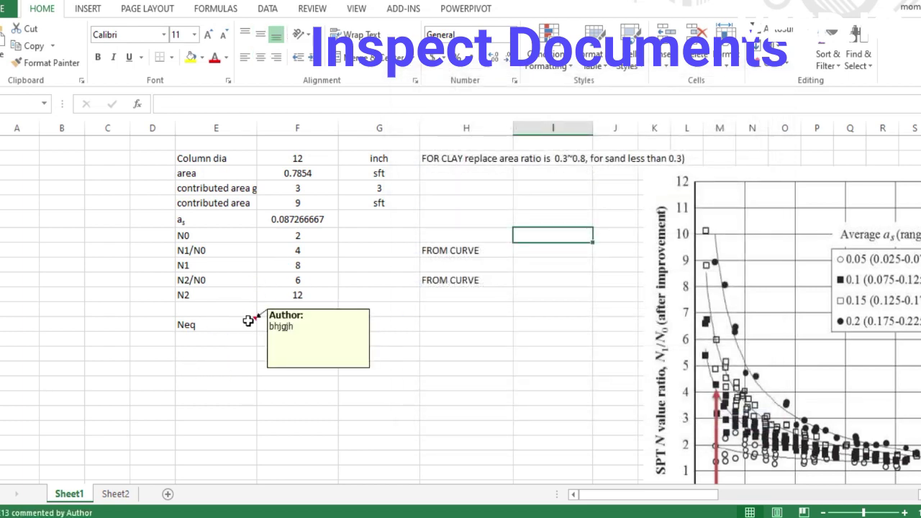
click(11, 9)
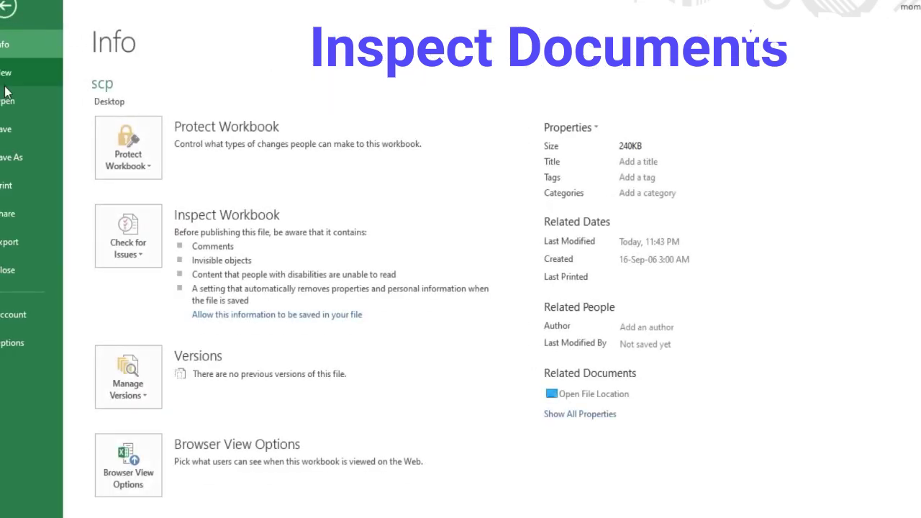
click(140, 257)
click(143, 277)
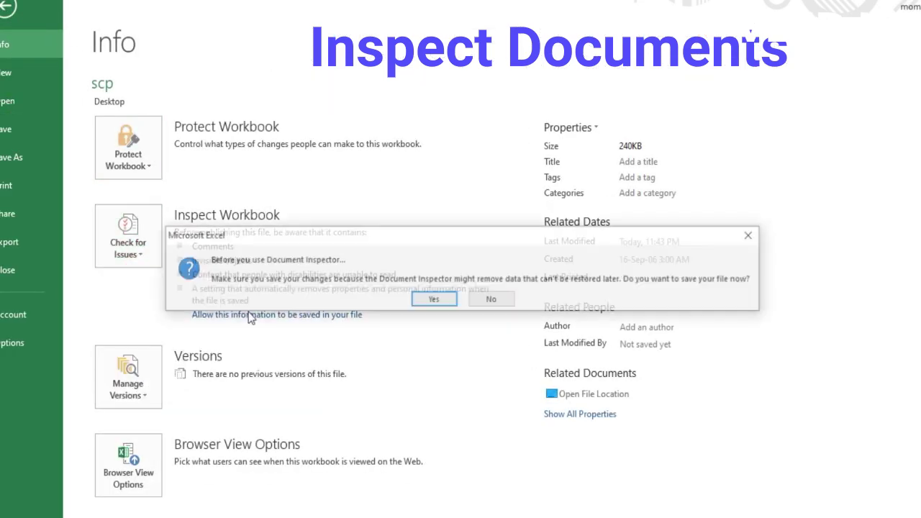
click(436, 301)
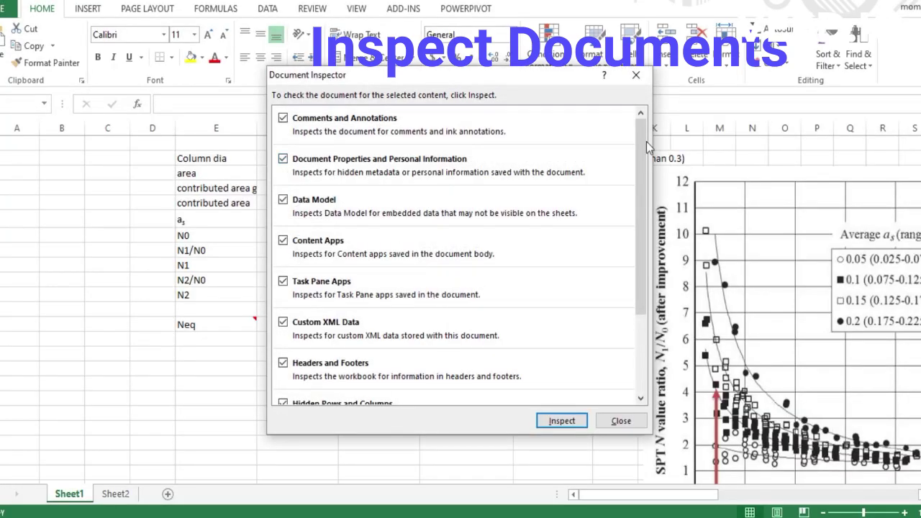
click(562, 420)
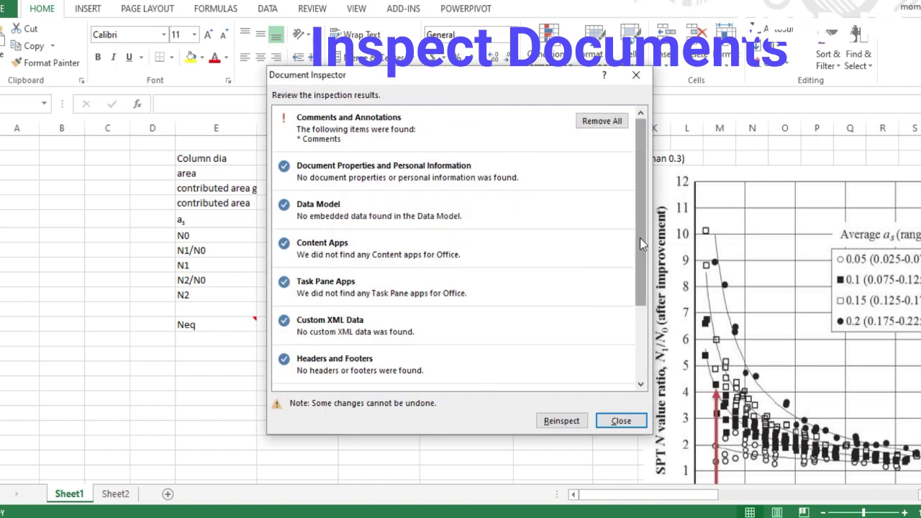
Step: Remove all comments and annotations from the inspection results, return to the inspection categories, and close the inspector
drag(426, 76, 636, 67)
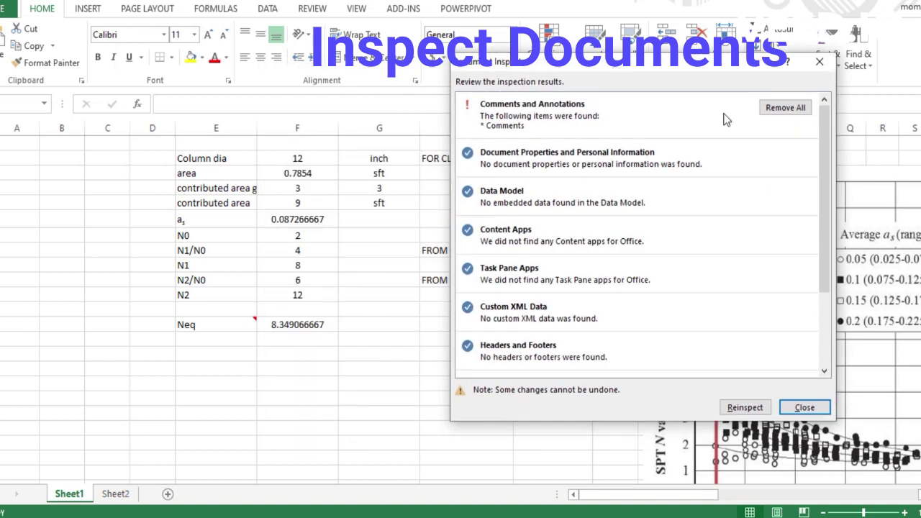
mouse_move(827, 150)
mouse_down()
mouse_move(827, 192)
mouse_move(828, 123)
mouse_up()
click(781, 110)
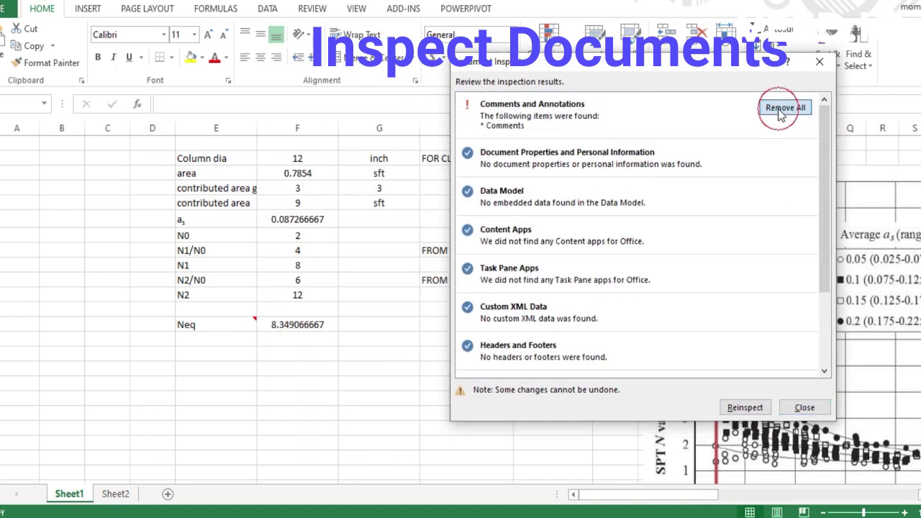
click(744, 407)
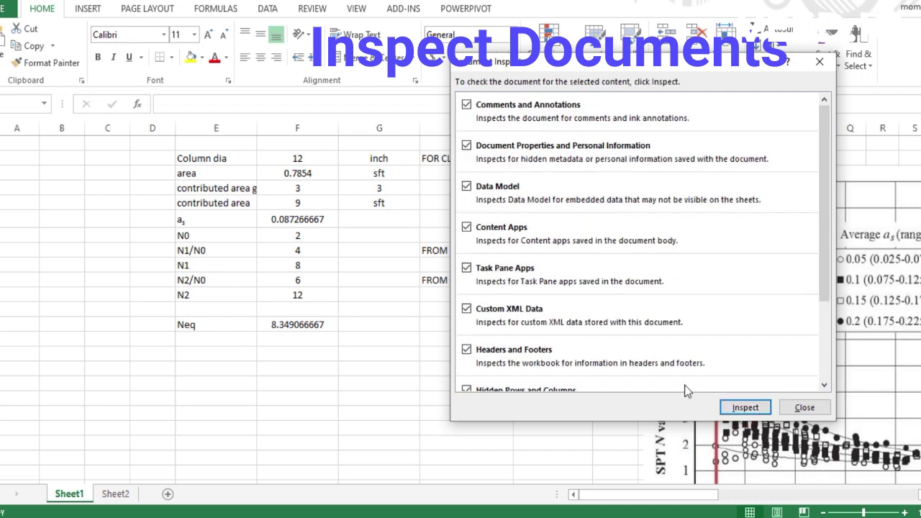
mouse_move(820, 144)
mouse_down()
mouse_move(826, 223)
mouse_move(826, 140)
mouse_up()
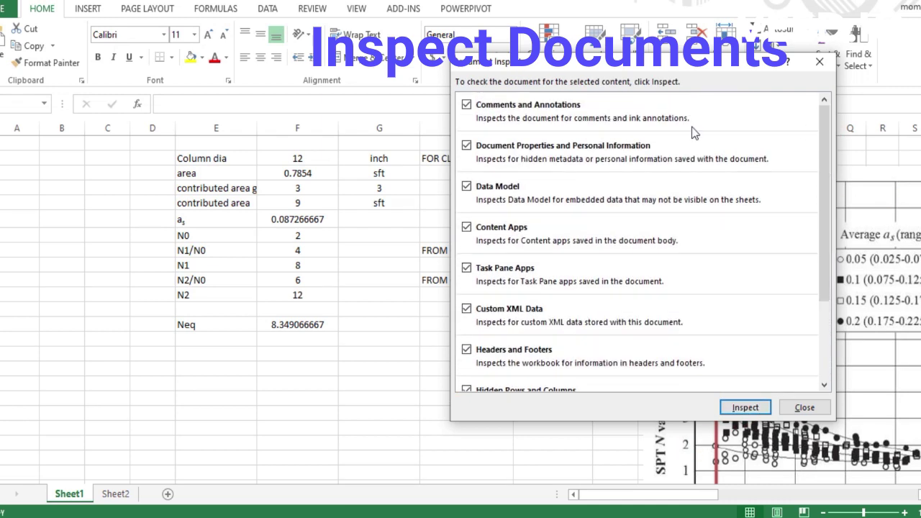
click(818, 407)
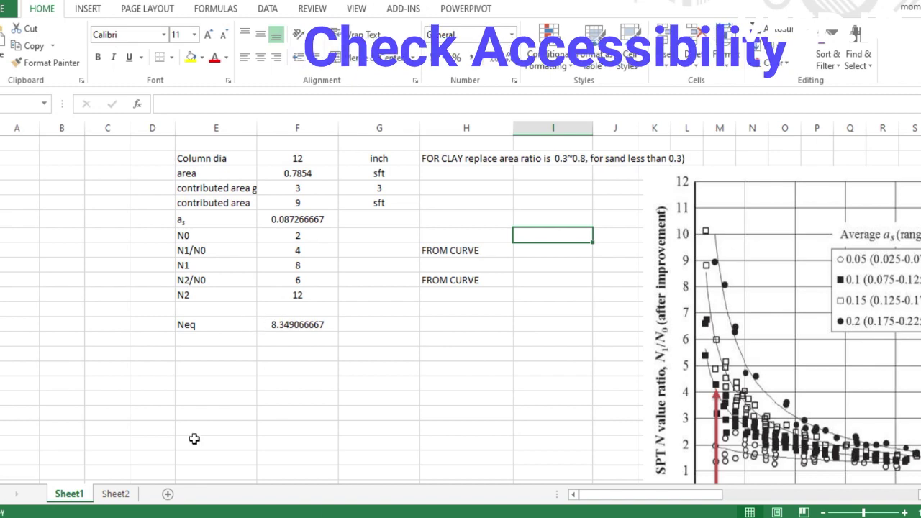
Step: Run the Accessibility Checker on the workbook
click(4, 11)
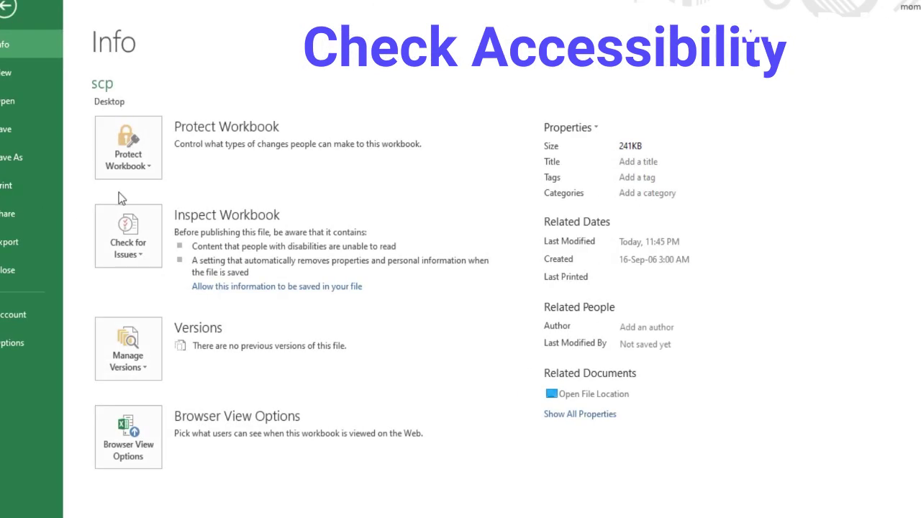
click(144, 253)
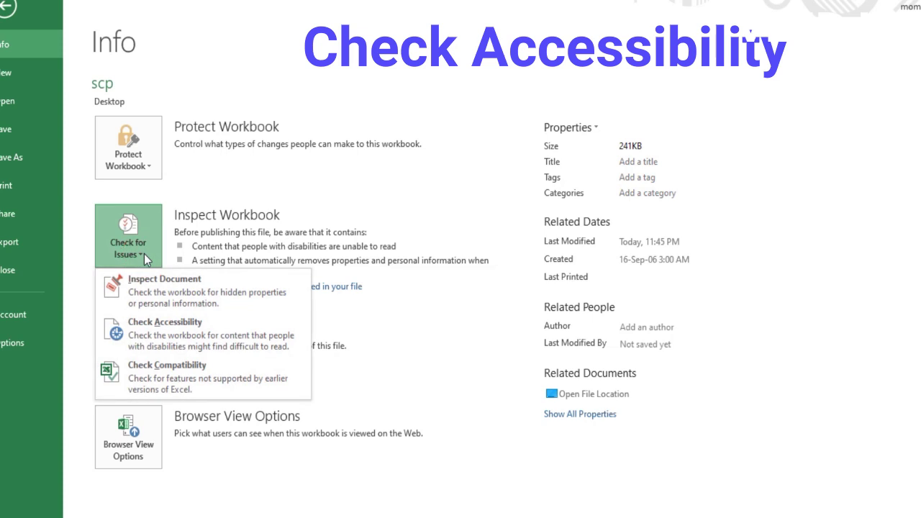
click(166, 335)
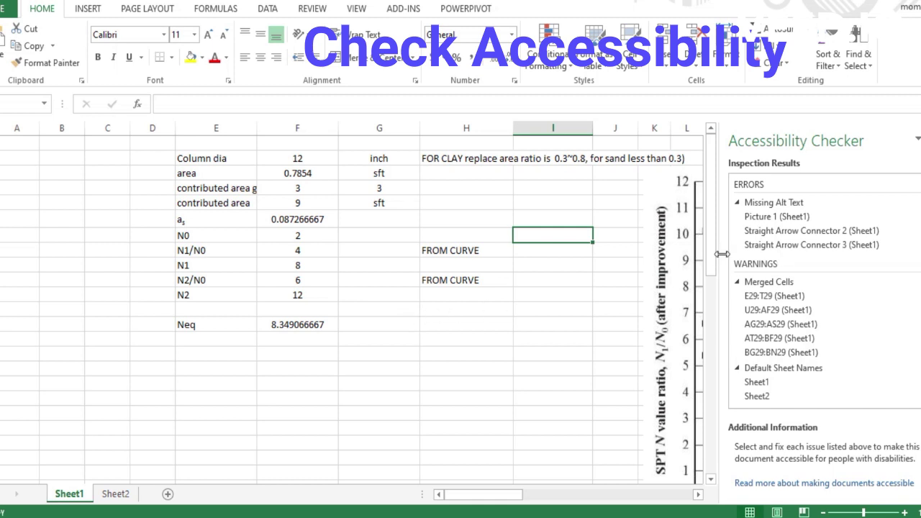
Step: Examine the missing alt text error for Picture 1 on Sheet1, including its reason and fixing instructions
click(786, 219)
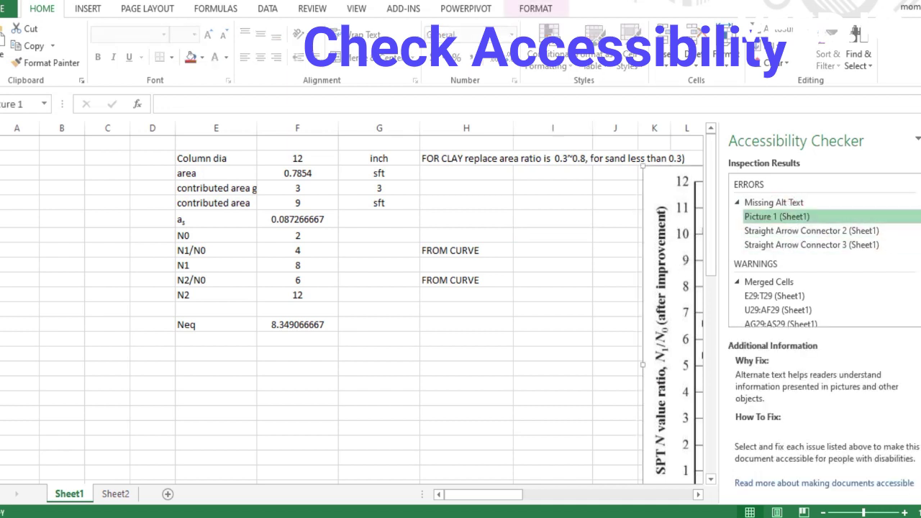
scroll(915, 216, down, 1)
scroll(823, 252, down, 5)
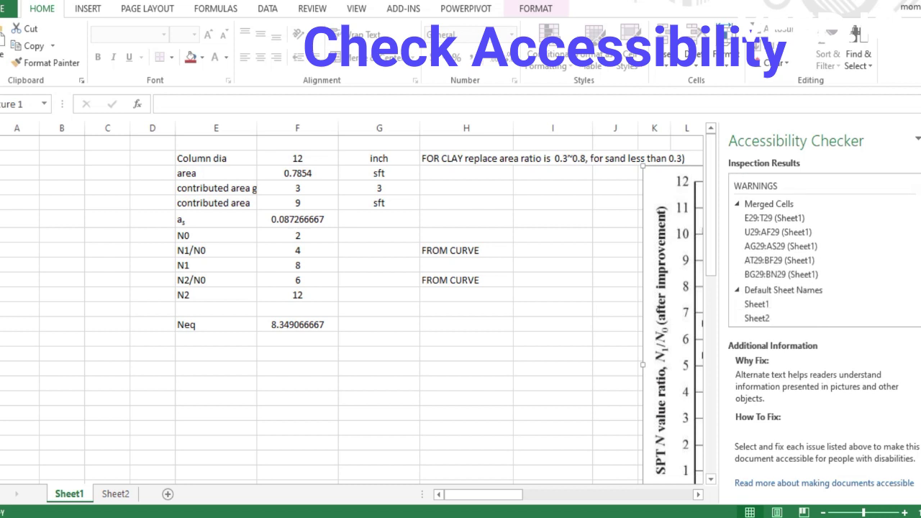
scroll(795, 402, down, 2)
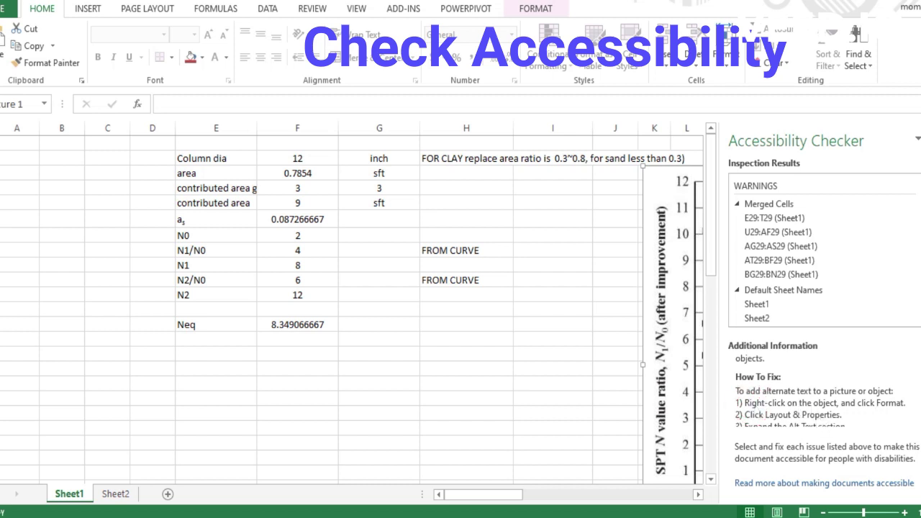
scroll(827, 388, down, 1)
scroll(821, 388, up, 3)
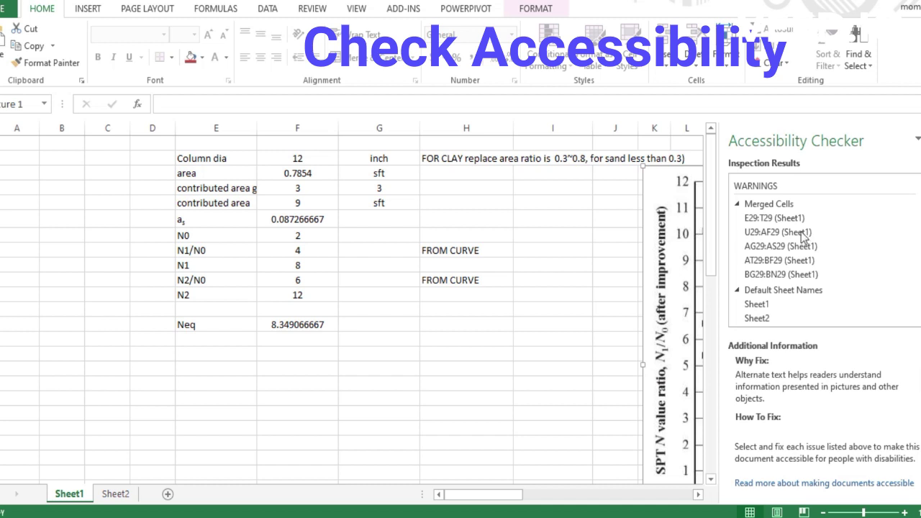
Step: Examine the missing alt text errors for Straight Arrow Connector 2 and 3, and list the merged cells warnings
click(804, 204)
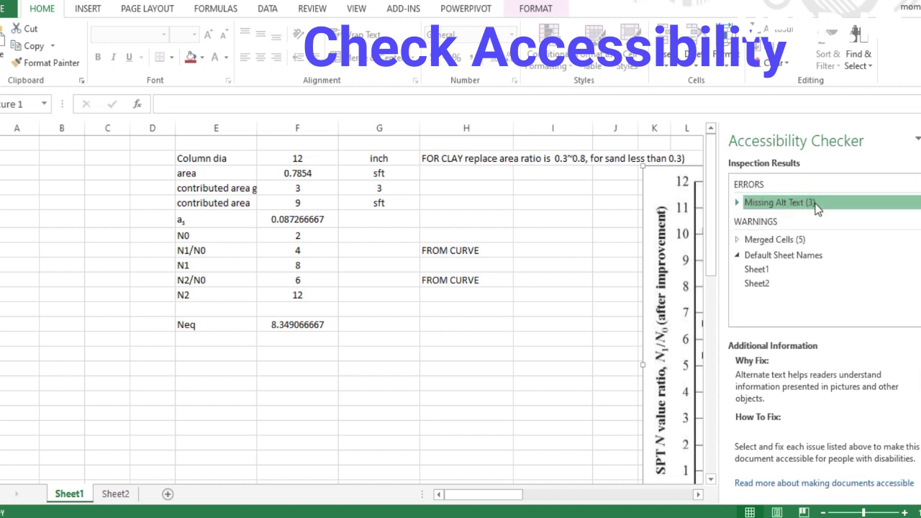
click(741, 202)
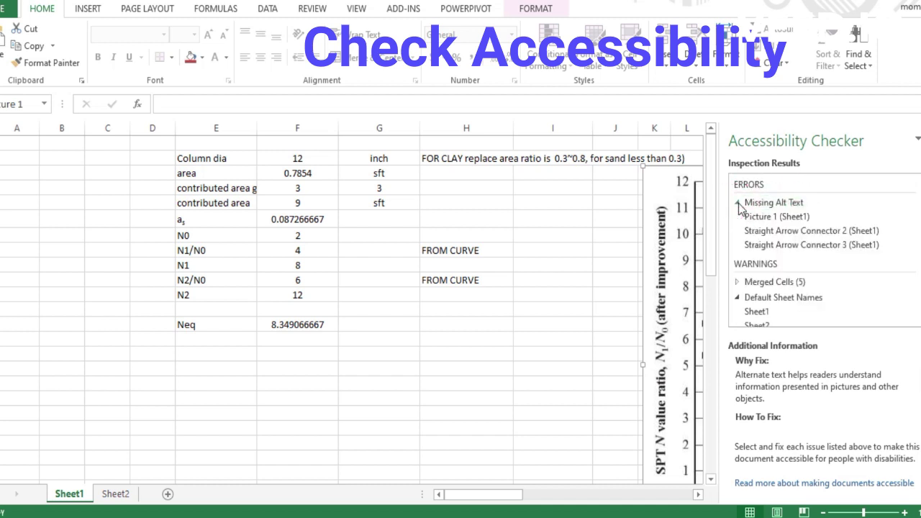
click(819, 231)
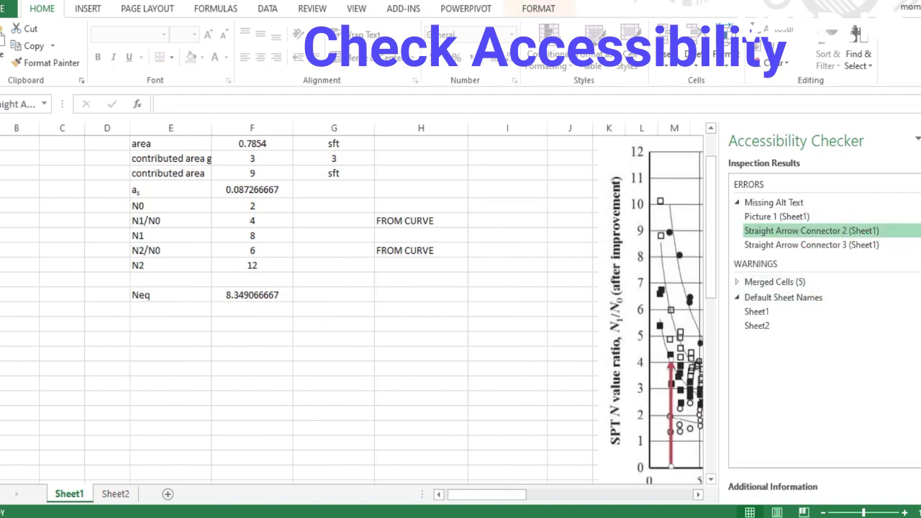
click(737, 282)
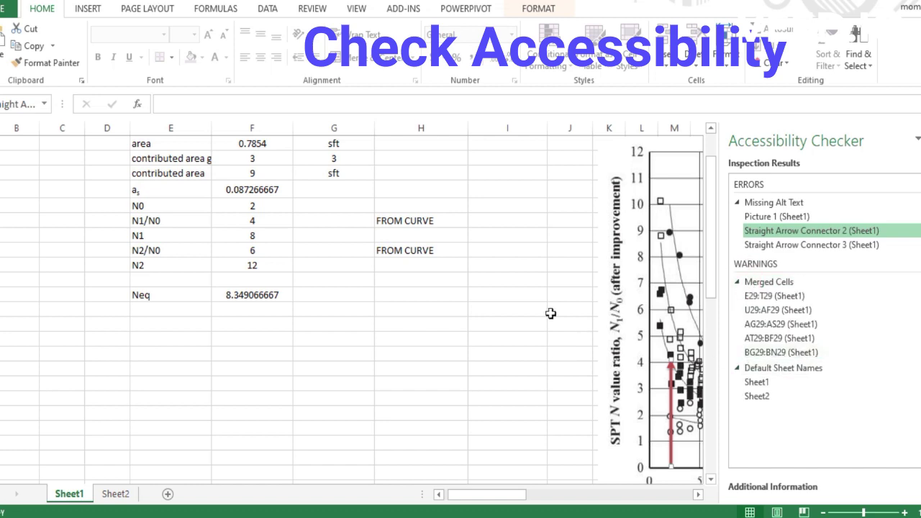
click(803, 237)
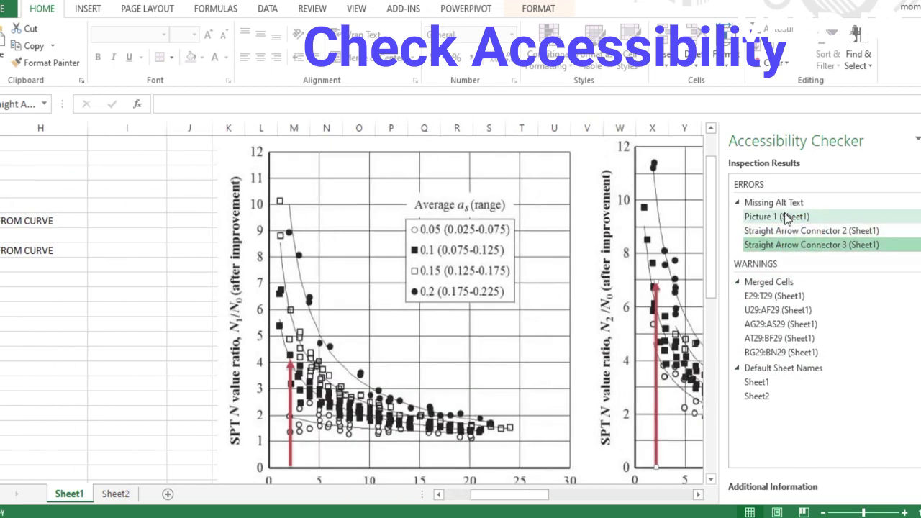
Step: Locate Picture 1 from the missing alt text errors, then close the Accessibility Checker and return to the worksheet data
click(785, 214)
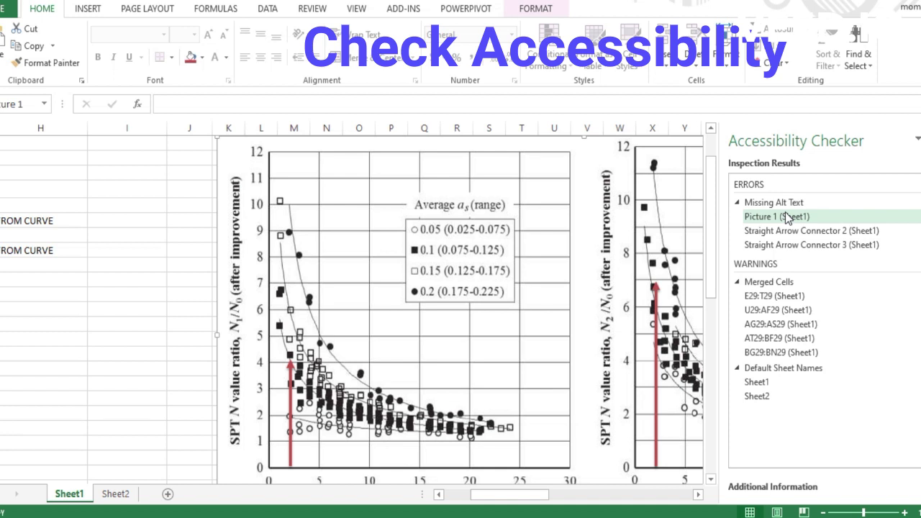
click(917, 142)
click(886, 187)
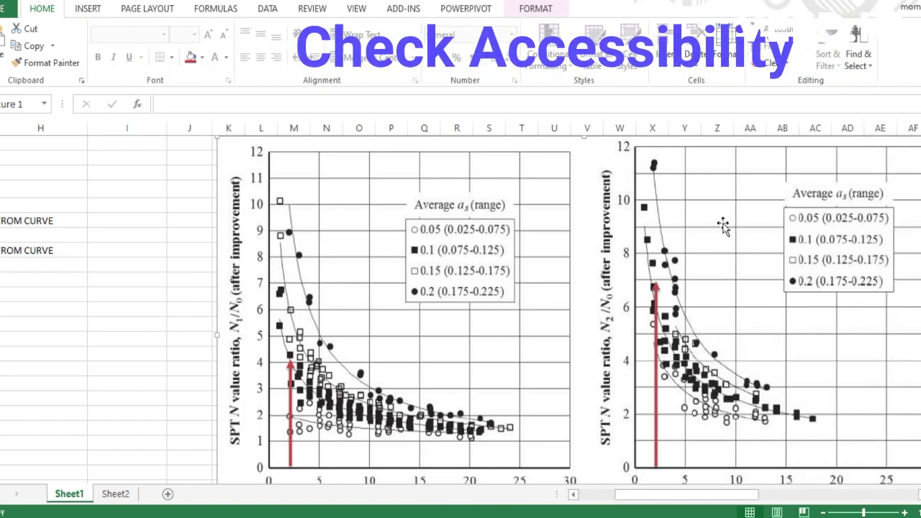
click(94, 300)
drag(643, 495, 581, 496)
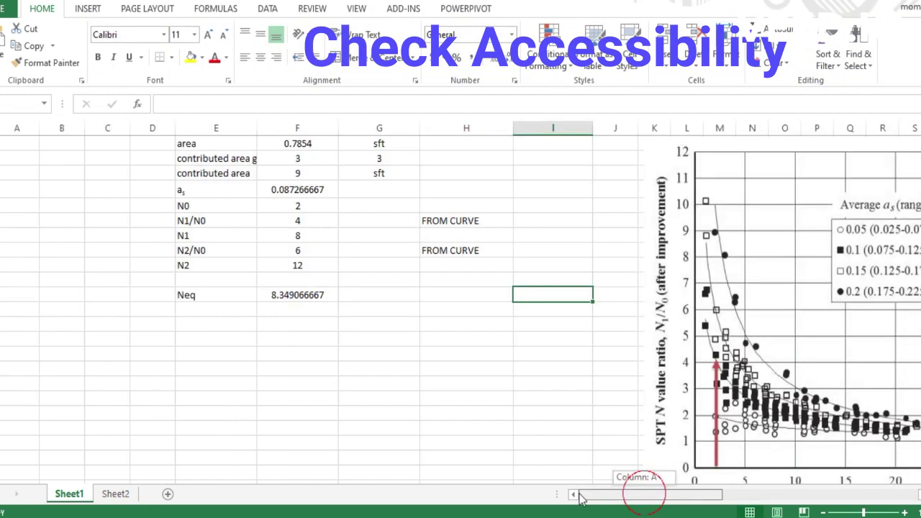
Step: Run the Compatibility Checker on the workbook and examine the summary of features unsupported by earlier Excel versions
click(5, 10)
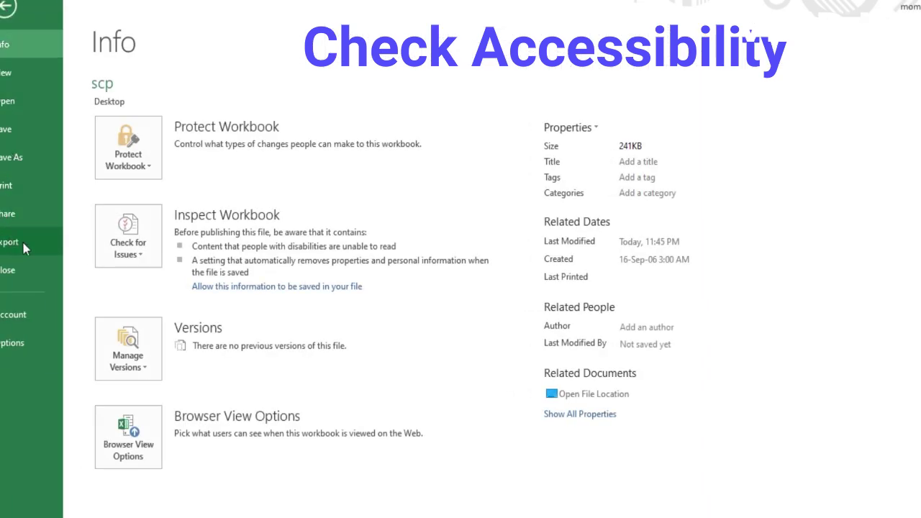
click(141, 257)
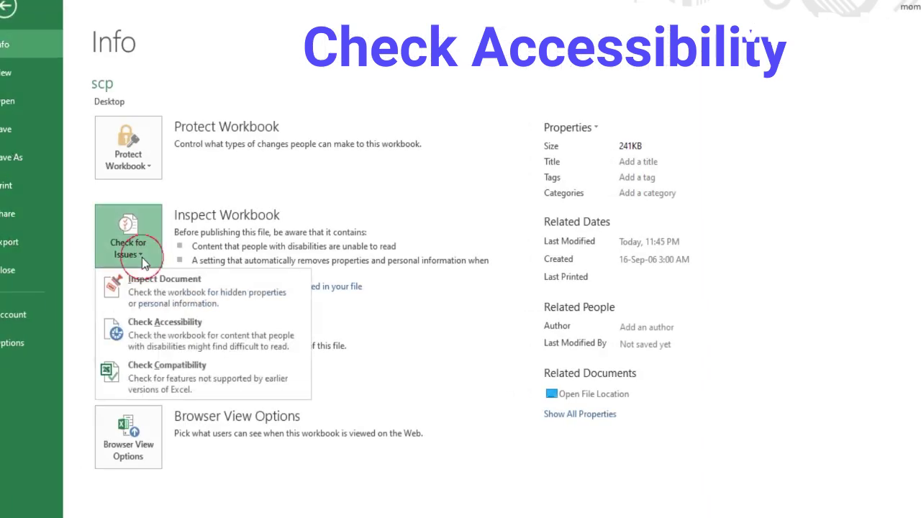
click(237, 369)
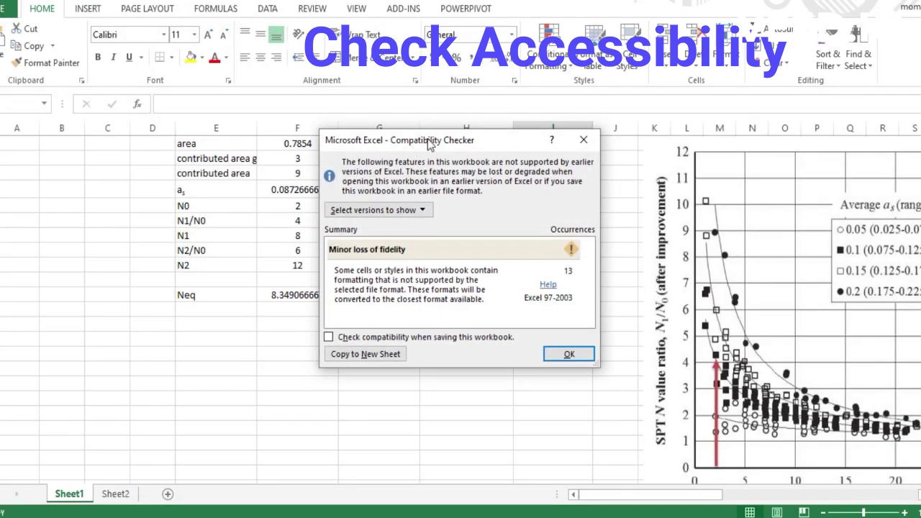
drag(459, 138, 344, 146)
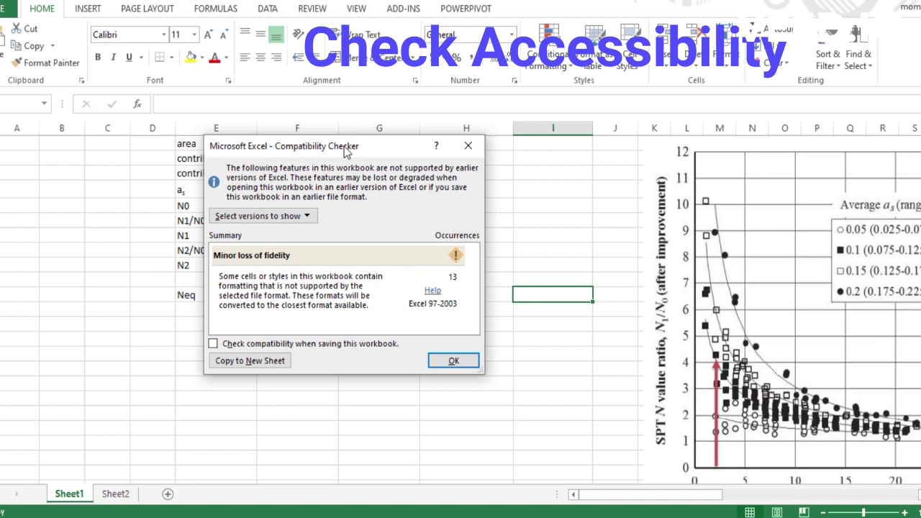
drag(344, 146, 432, 146)
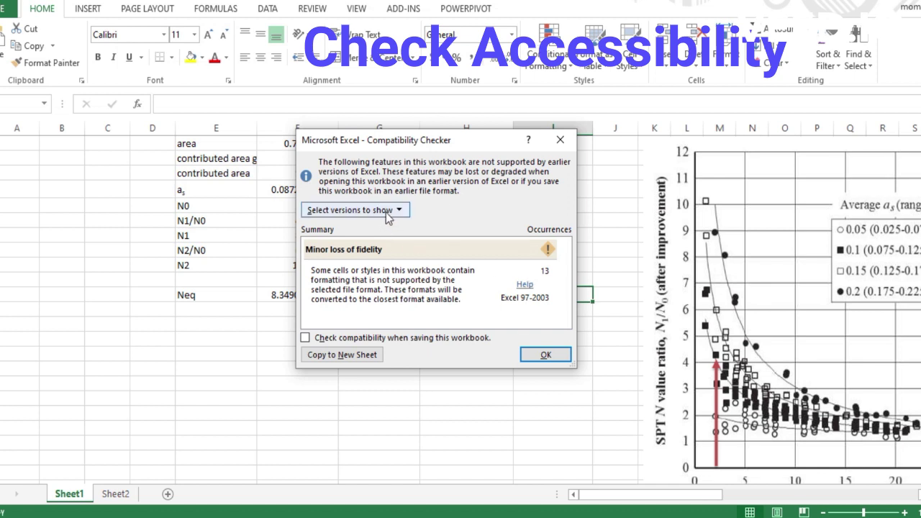
Step: View which Excel versions the compatibility check covers, keep the selection, and close the Compatibility Checker
click(385, 212)
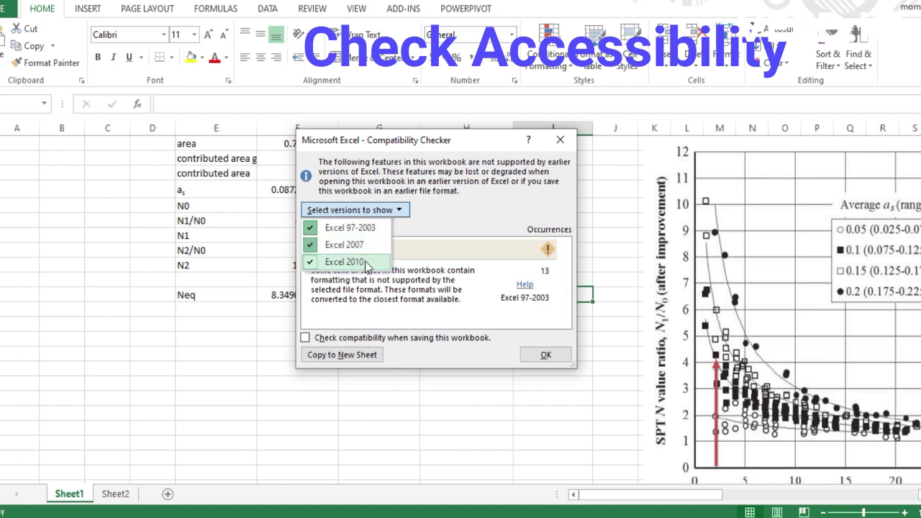
click(482, 230)
click(540, 354)
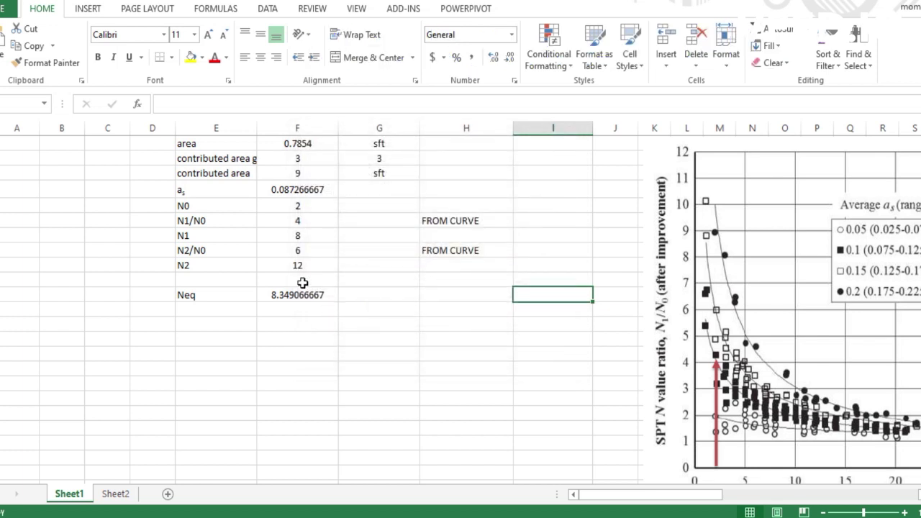
Step: Open the workbook's file information view
click(11, 11)
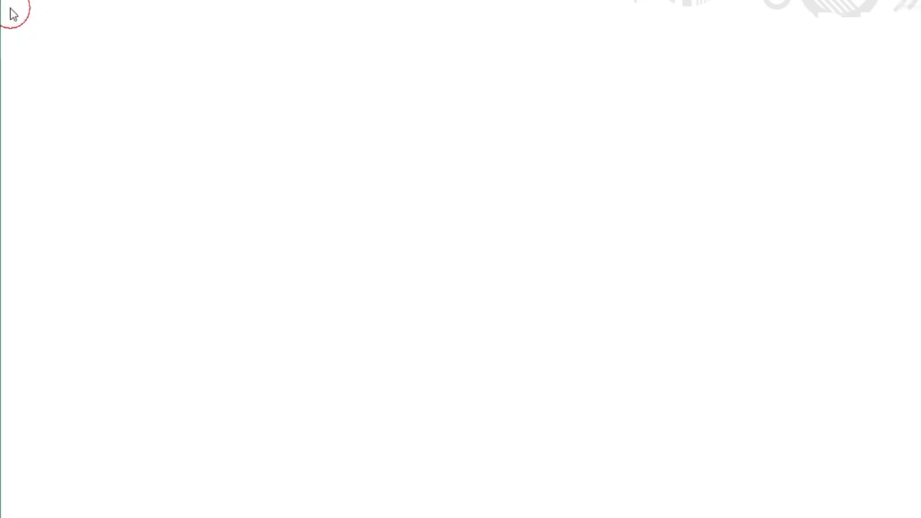